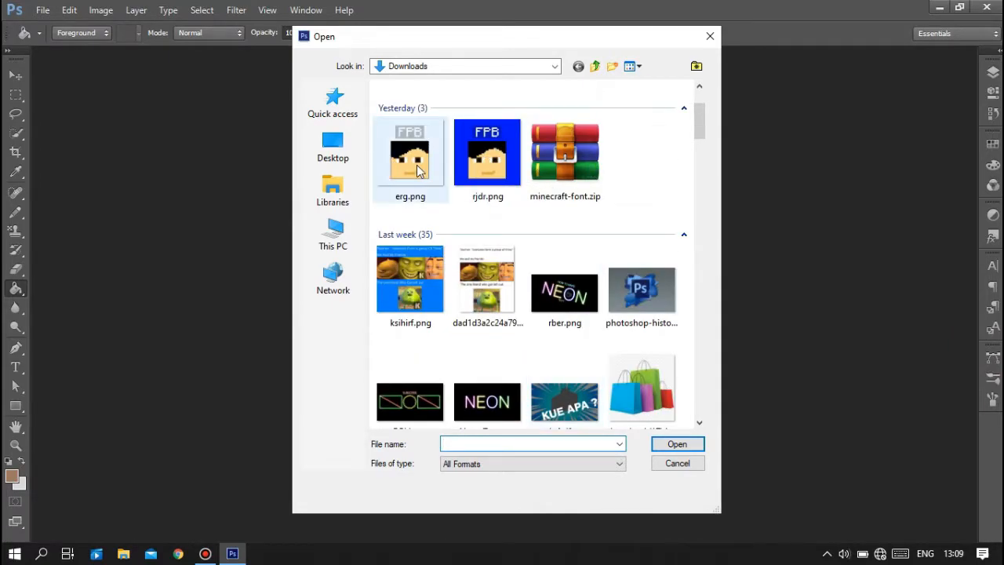
- Open the green burst image be03e807b159e2f2edbb736b5e8b5ab1.jpg and download (10).jpg together from the Downloads folder
left_click_drag(705, 122, 705, 222)
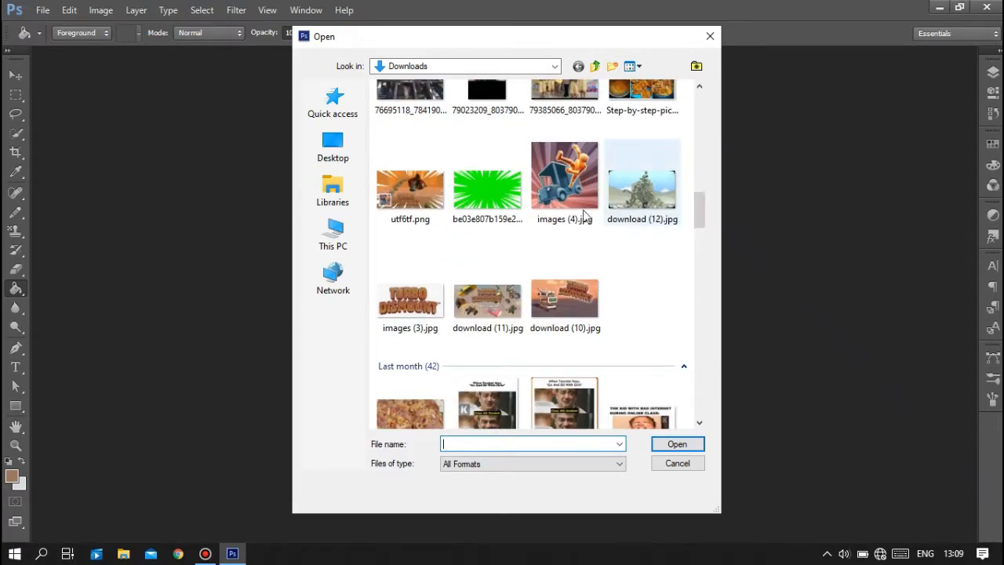
left_click(484, 166)
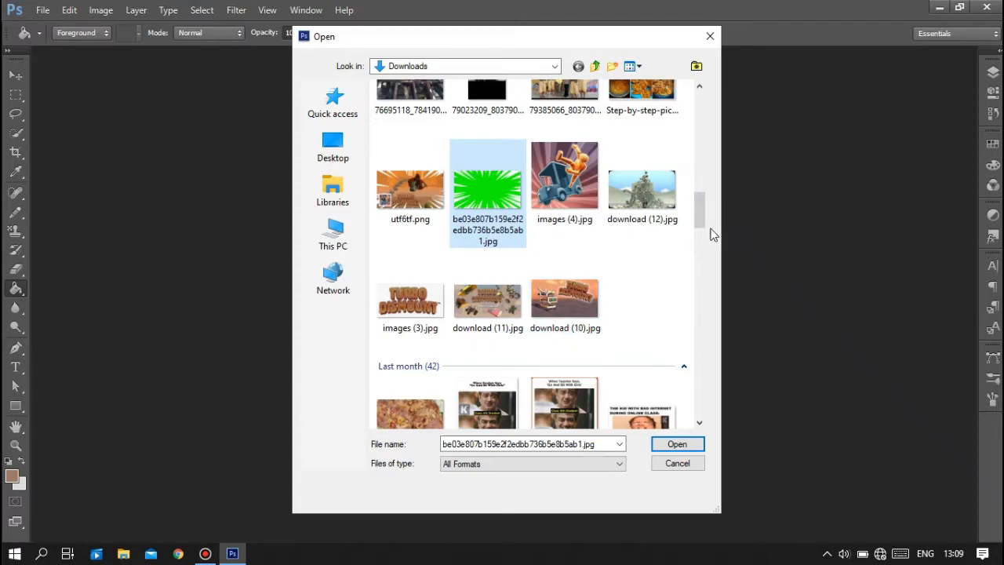
left_click(555, 302)
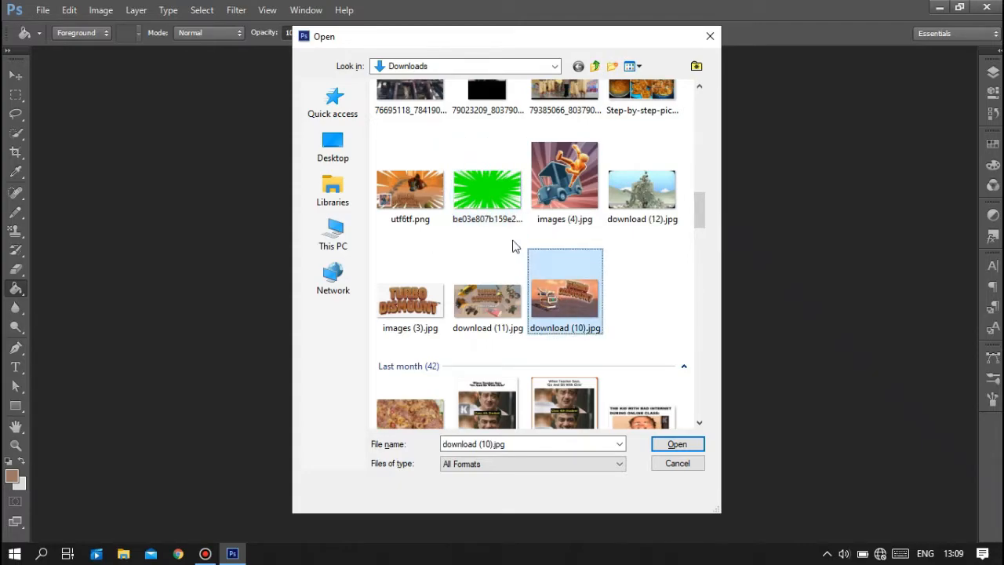
left_click(499, 211, "ctrl")
left_click(676, 444)
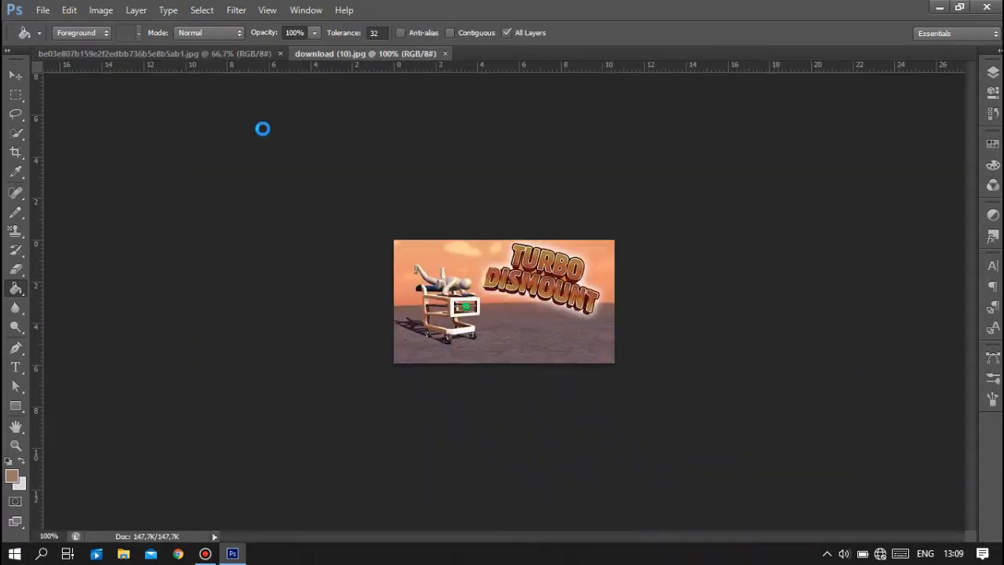
- Create a new document named "Erase your green screen" with a width of 1280 pixels and a height of 720 pixels
left_click(50, 9)
left_click(55, 23)
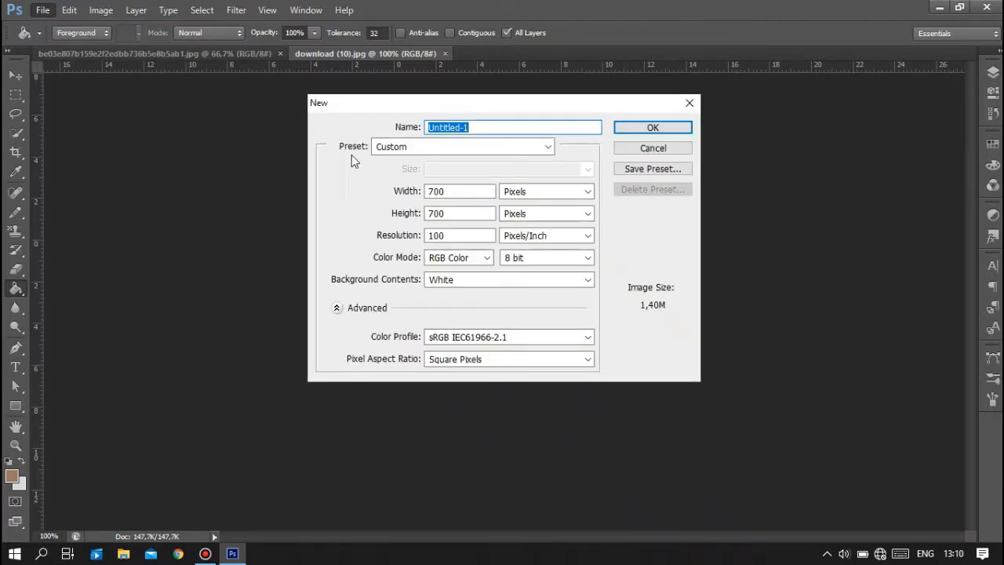
left_click_drag(461, 190, 422, 191)
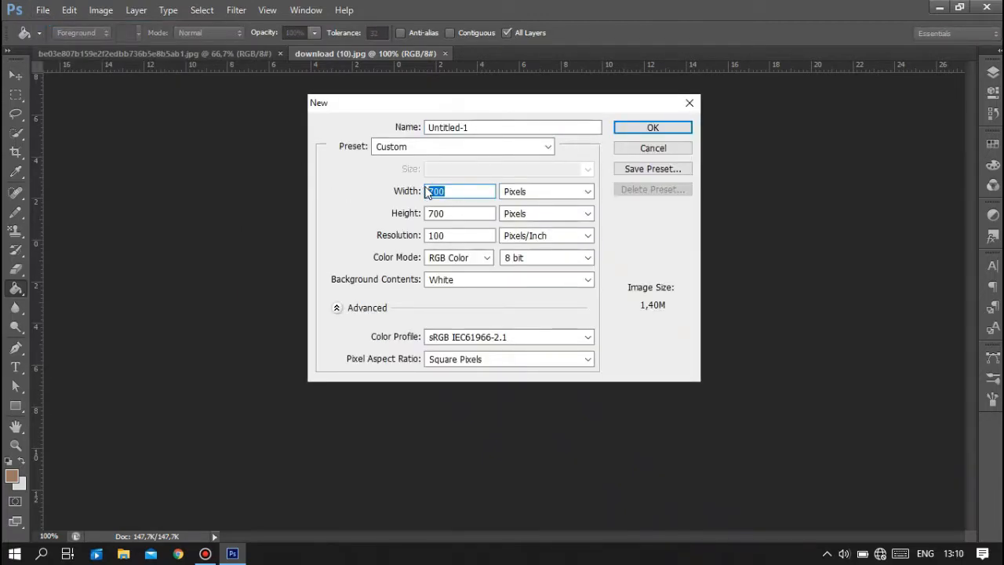
left_click(447, 214)
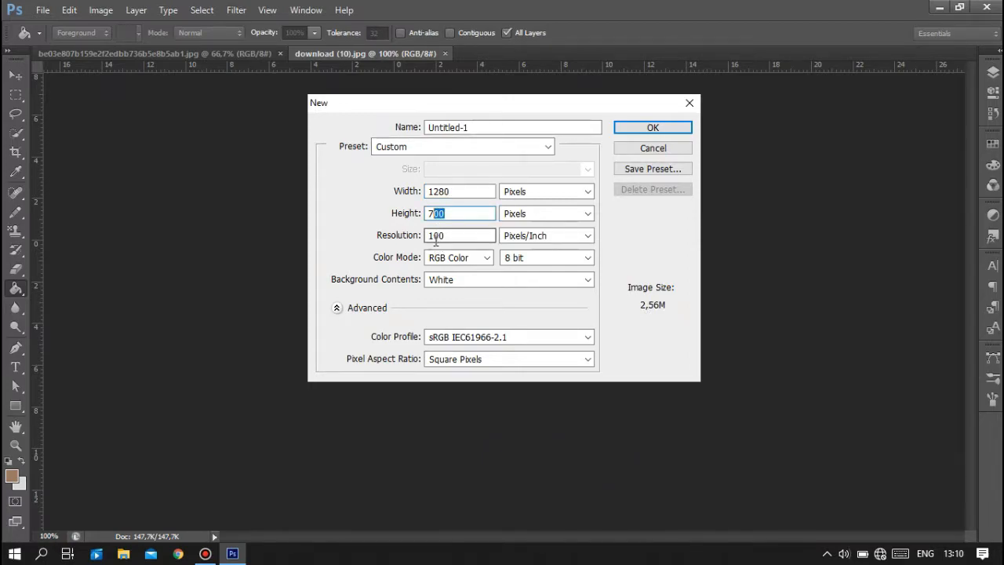
left_click_drag(471, 127, 418, 122)
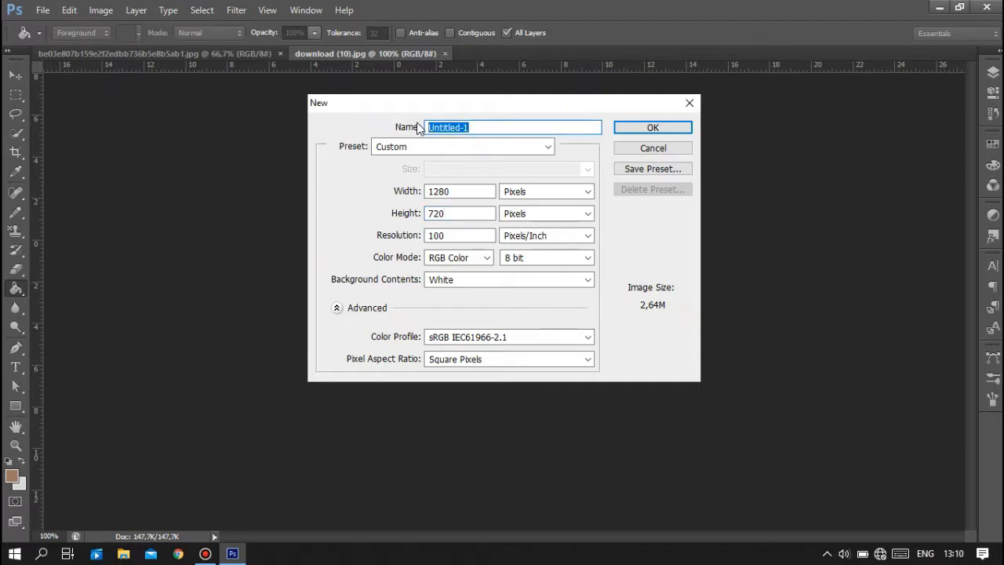
type("Erase your green screen")
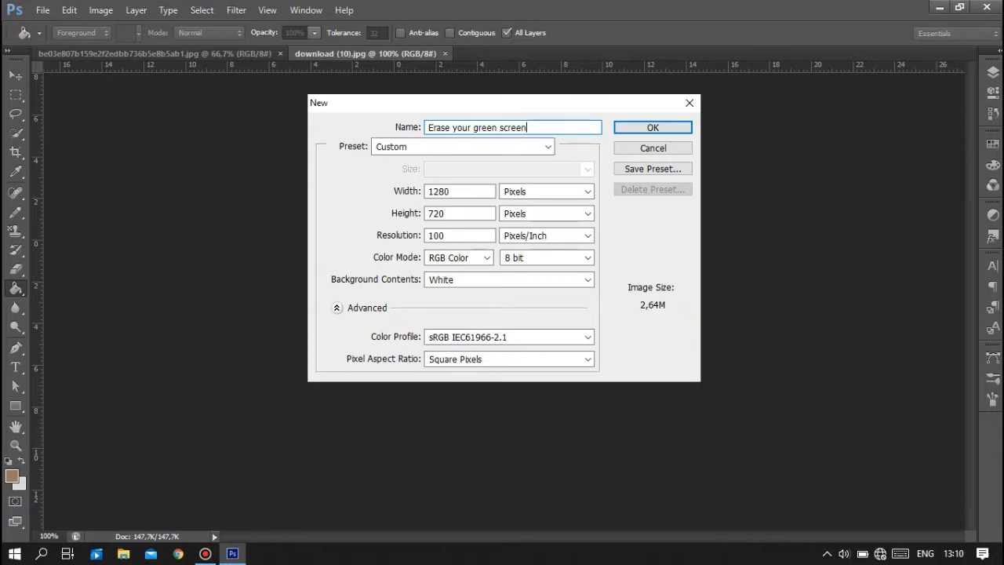
key("Escape")
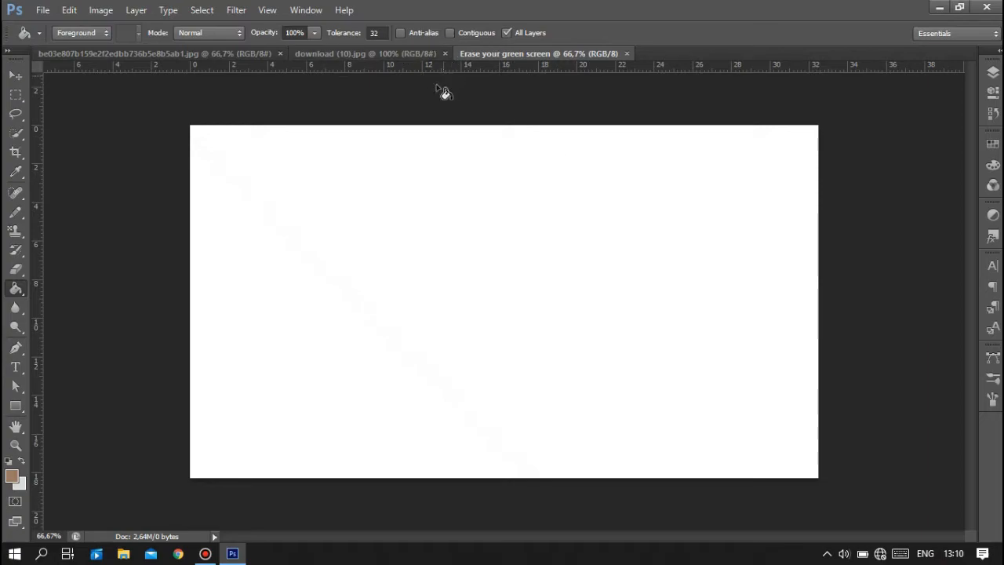
- Convert the locked Background layer into a regular layer in the new document, download (10).jpg and the green burst image
left_click(992, 72)
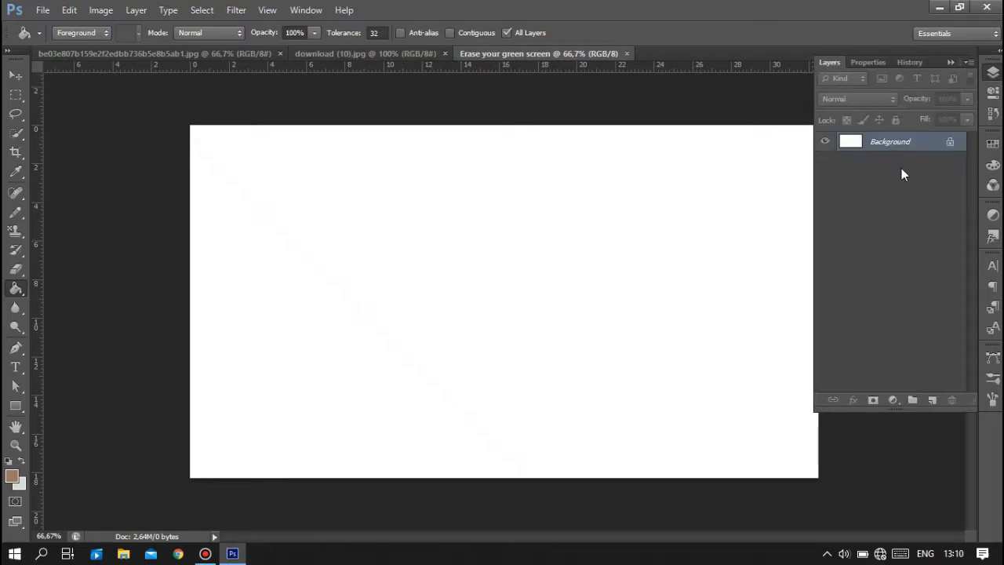
double_click(907, 142)
left_click(630, 172)
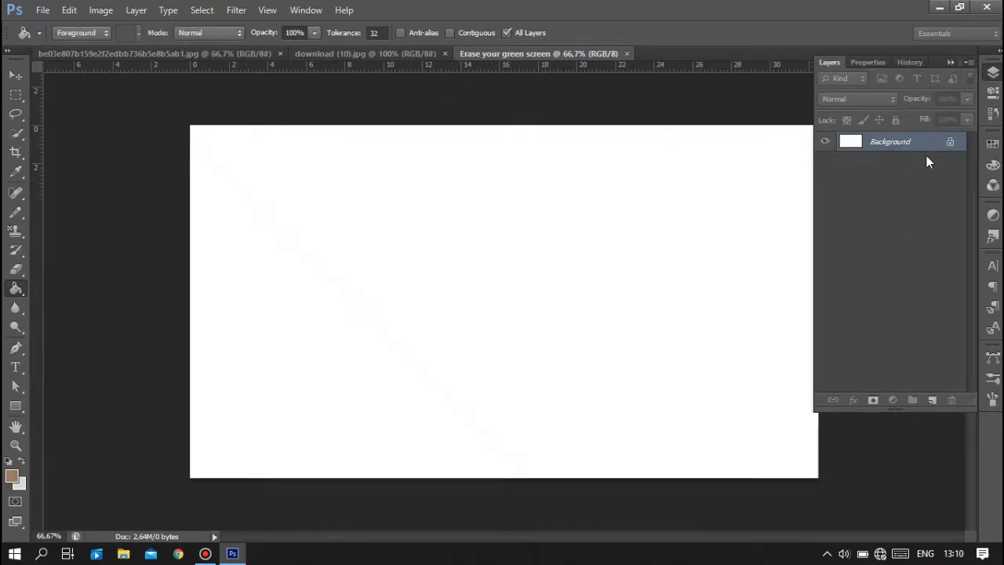
left_click(366, 53)
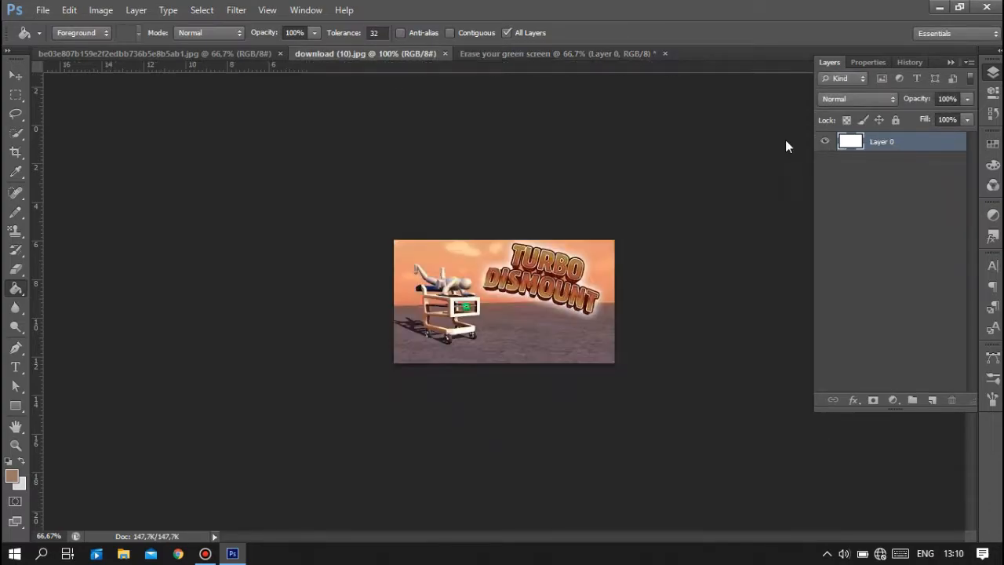
double_click(886, 142)
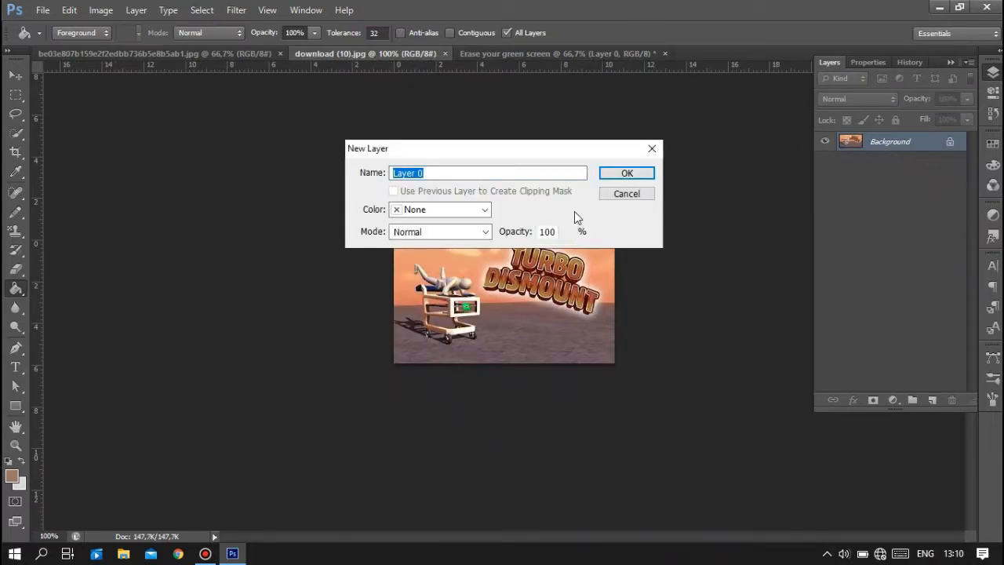
left_click(629, 172)
left_click(227, 54)
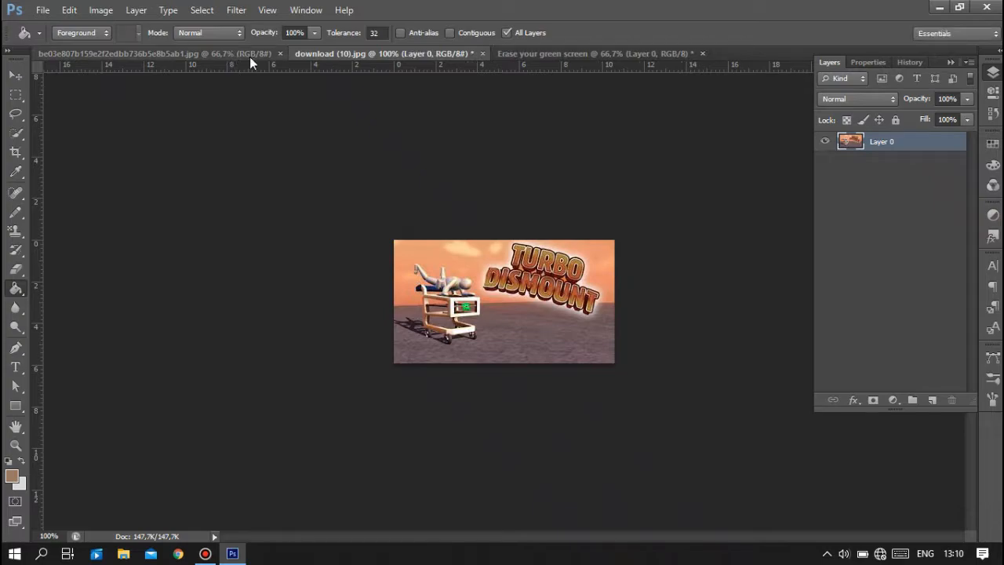
double_click(872, 142)
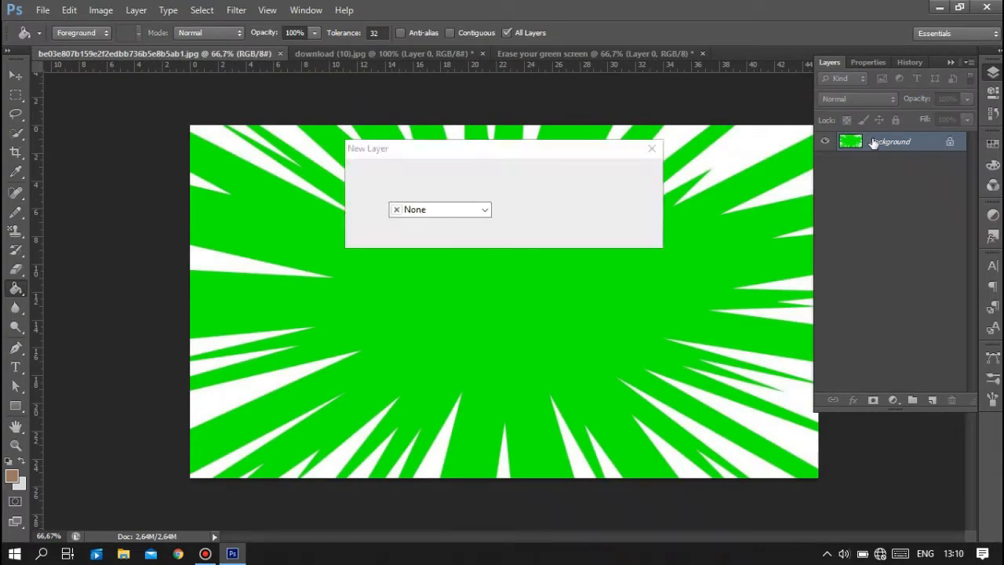
left_click(630, 172)
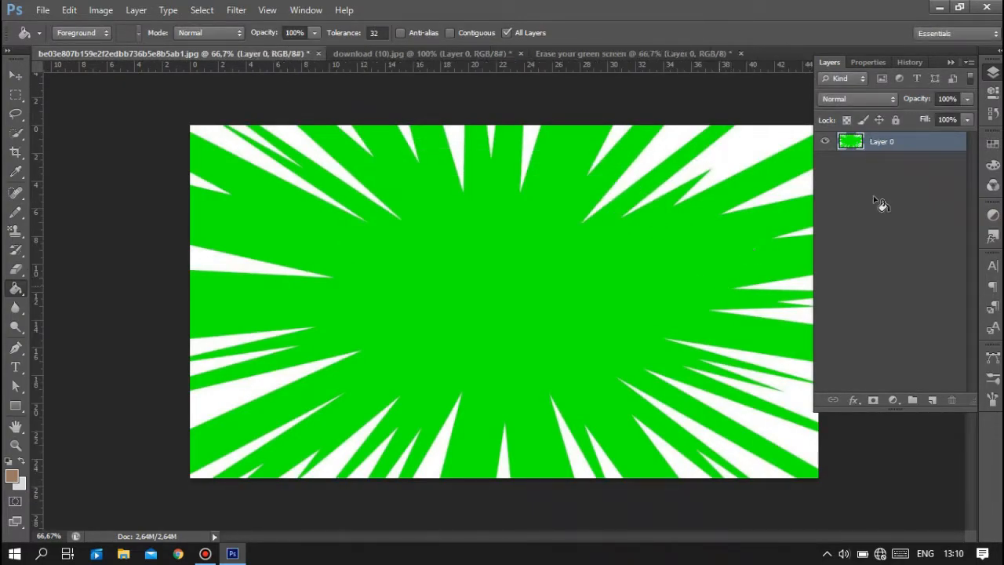
left_click(950, 62)
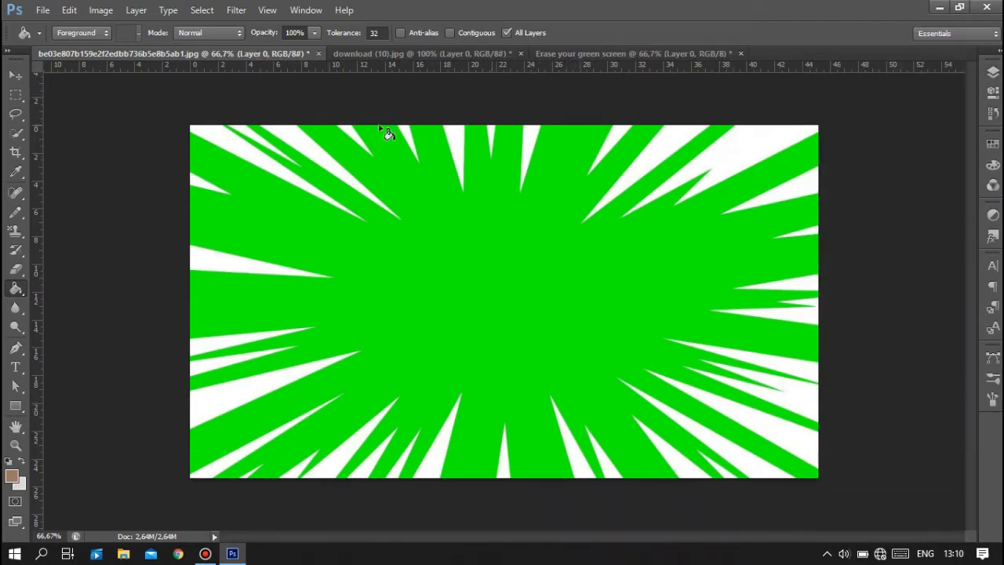
- Select the green areas of the burst image with Color Range, sampling the green and setting the fuzziness to 200
left_click(199, 11)
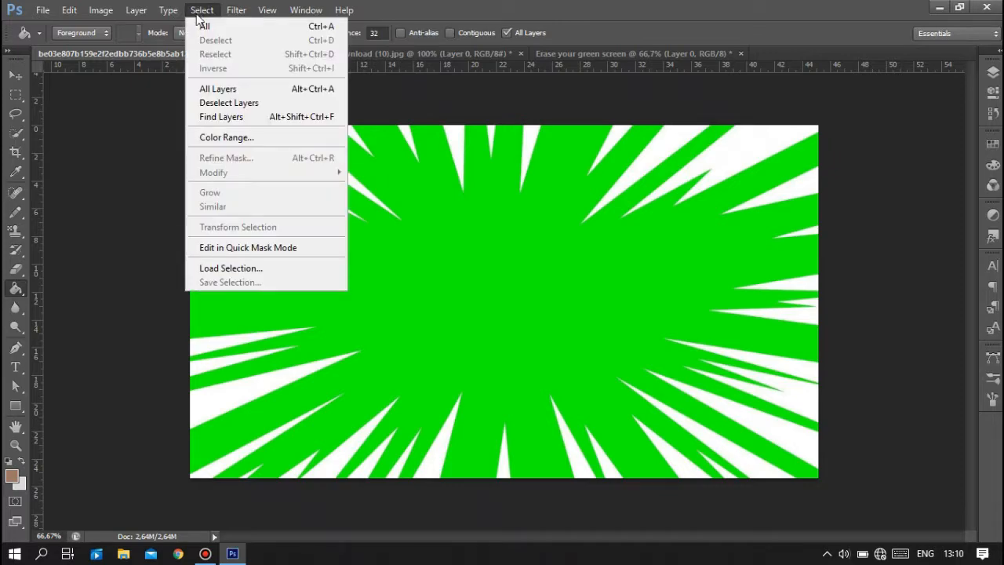
left_click(229, 138)
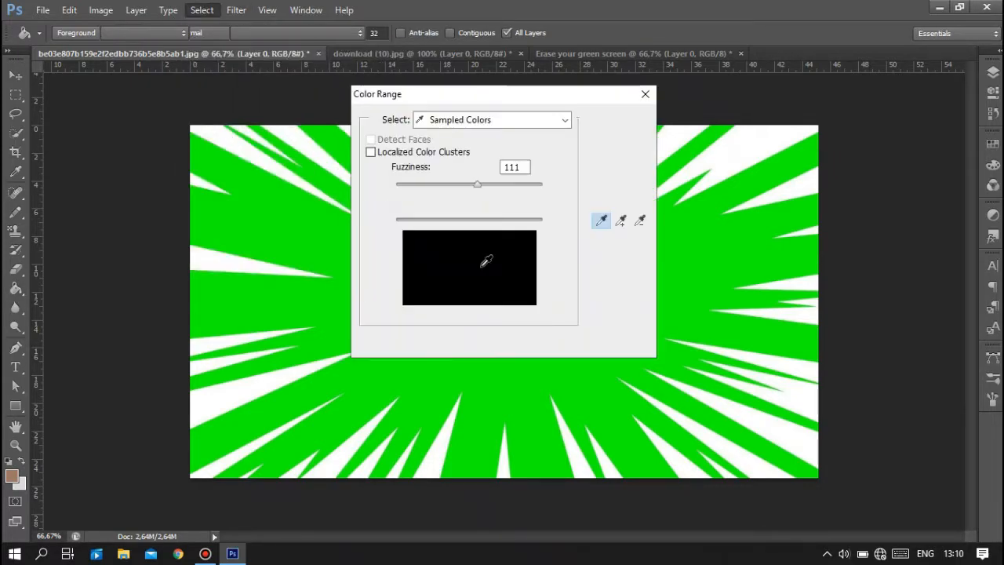
left_click(464, 263)
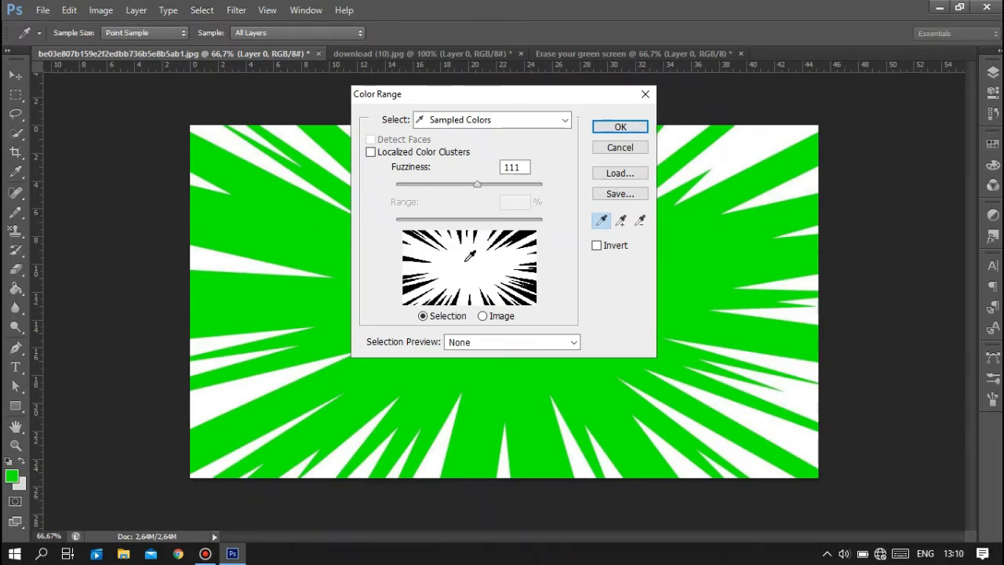
left_click_drag(478, 185, 533, 189)
left_click_drag(429, 188, 464, 189)
left_click_drag(531, 189, 543, 189)
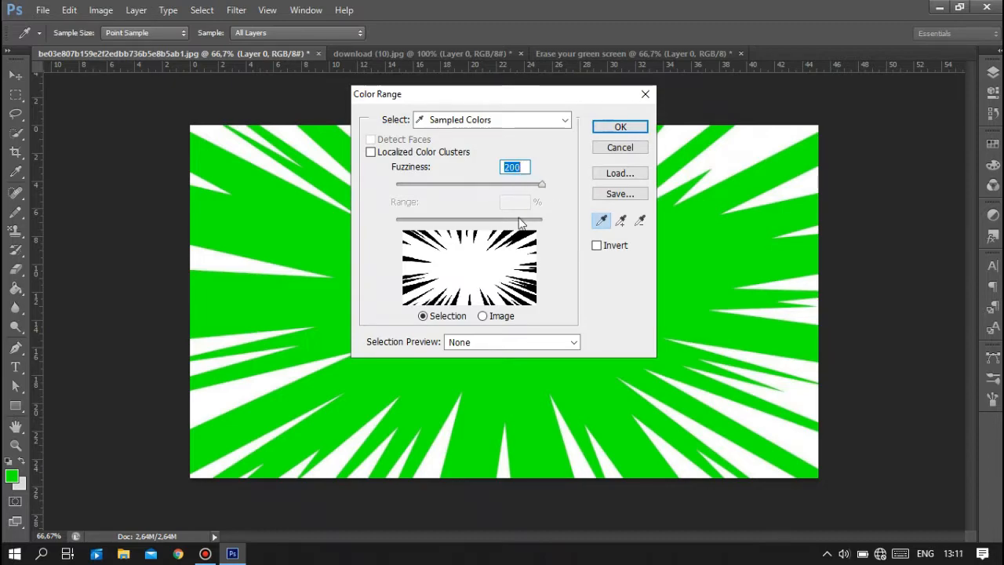
left_click(619, 127)
key("g")
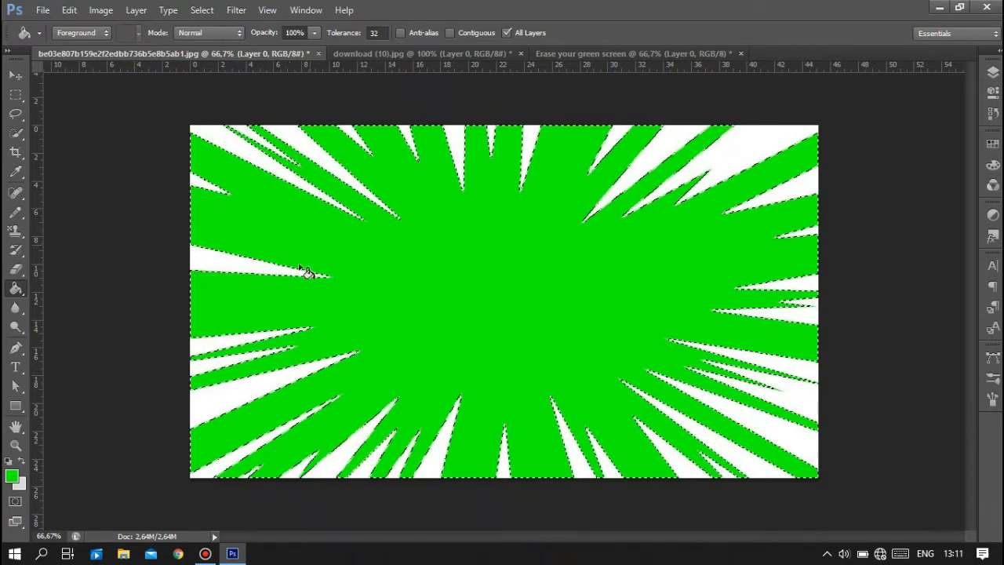
- Erase the green inside the selection with the Eraser, using a 277 px brush and enlarging it to 825 px
left_click(16, 269)
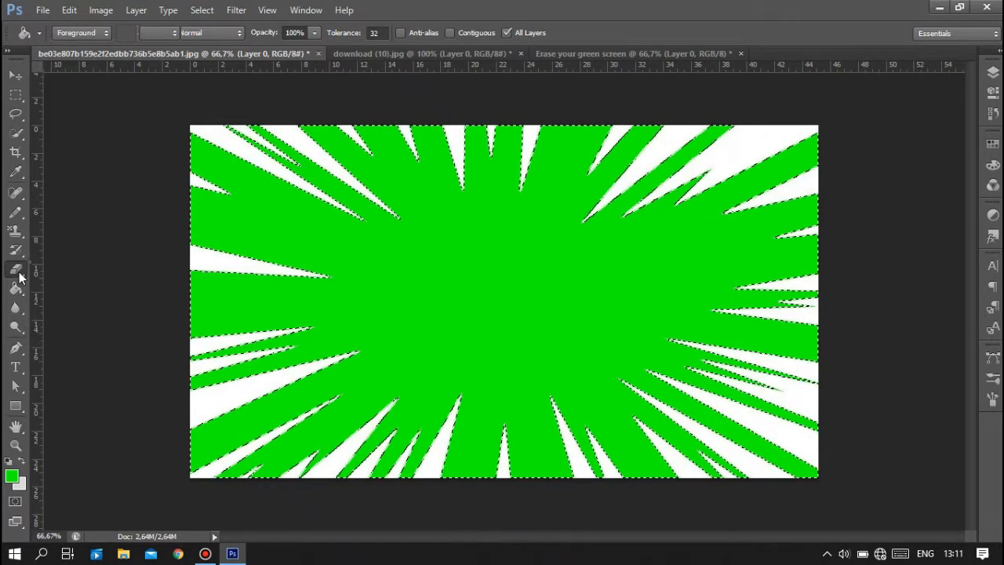
left_click(95, 271)
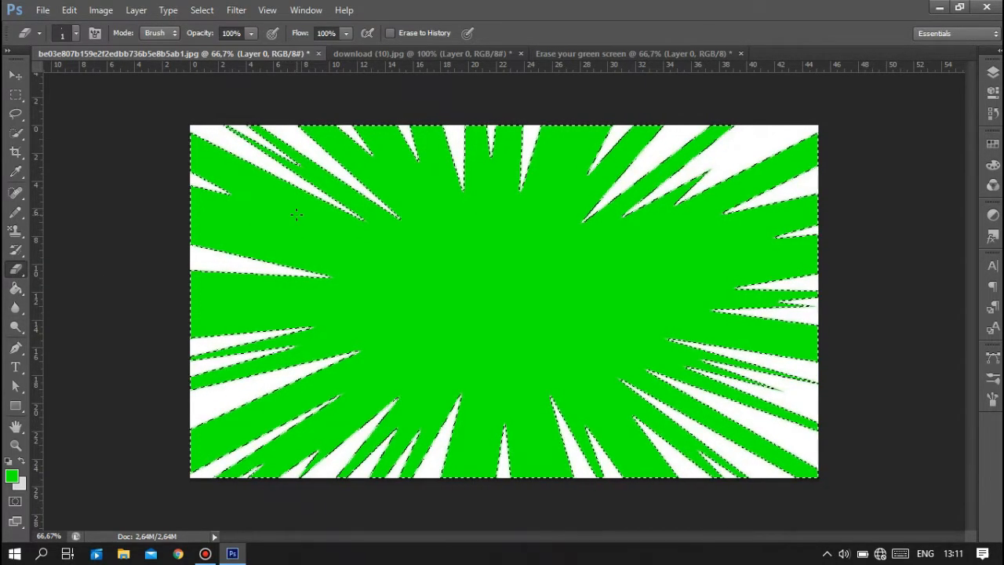
right_click(323, 249)
left_click_drag(324, 250, 410, 249)
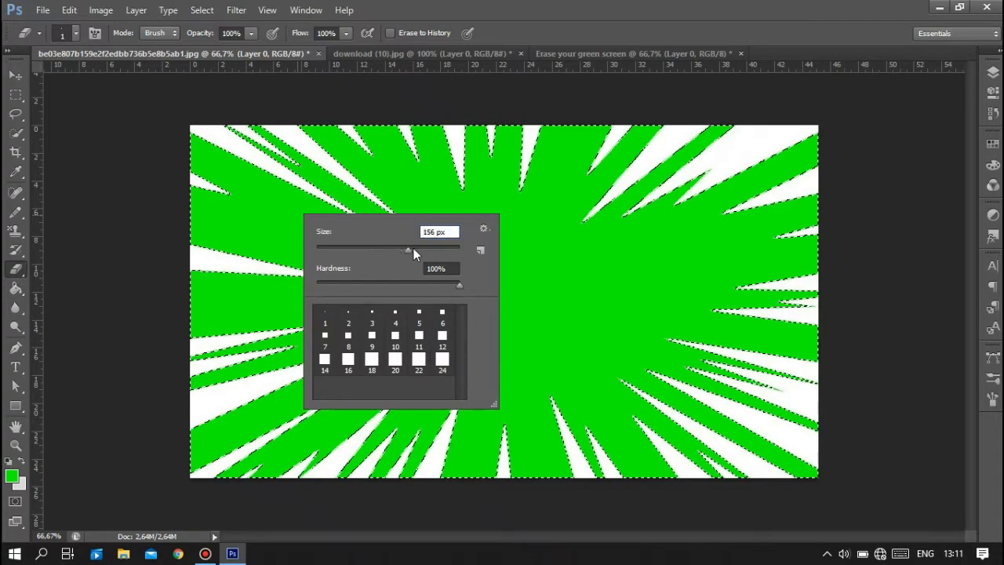
left_click(227, 188)
mouse_move(225, 175)
left_mouse_down()
mouse_move(683, 180)
mouse_move(795, 168)
mouse_move(789, 225)
mouse_move(616, 258)
left_mouse_up()
mouse_move(491, 259)
left_mouse_down()
mouse_move(188, 270)
mouse_move(319, 290)
mouse_move(728, 300)
mouse_move(793, 332)
left_mouse_up()
mouse_move(718, 475)
left_mouse_down()
mouse_move(658, 416)
mouse_move(545, 404)
mouse_move(686, 393)
mouse_move(654, 374)
mouse_move(262, 381)
mouse_move(177, 452)
mouse_move(420, 421)
mouse_move(496, 462)
mouse_move(388, 454)
mouse_move(426, 317)
left_mouse_up()
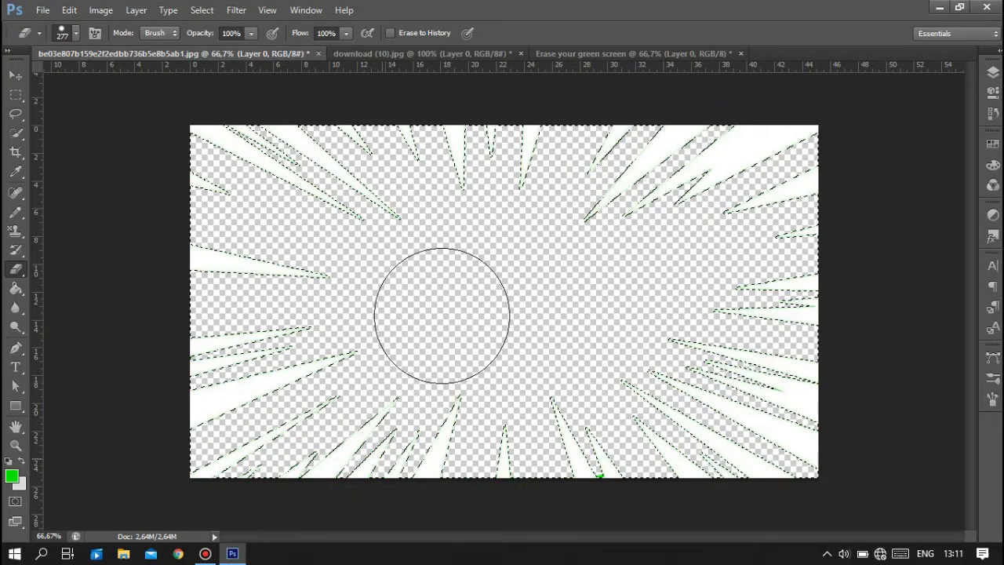
right_click(448, 315)
left_click_drag(574, 351, 589, 351)
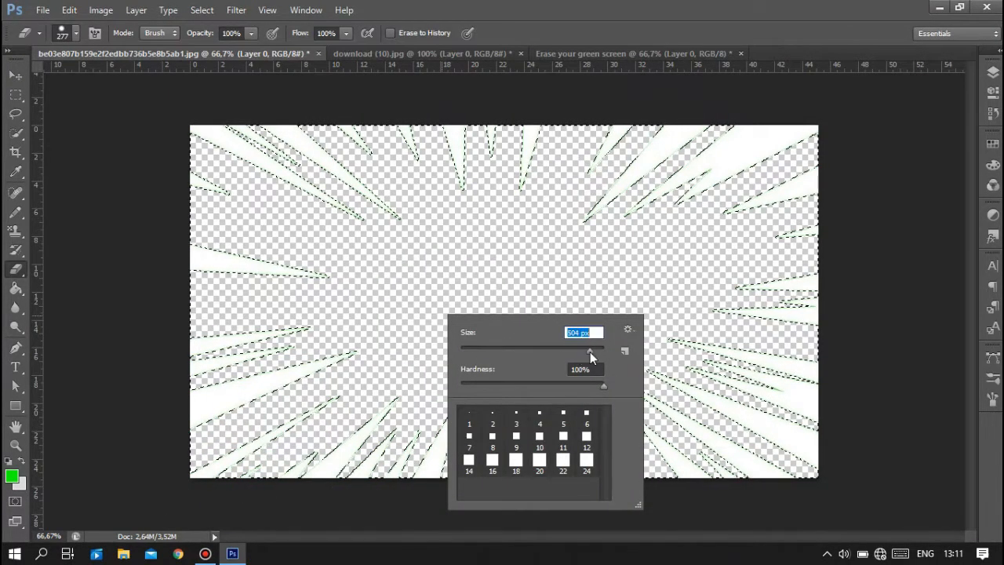
key("Return")
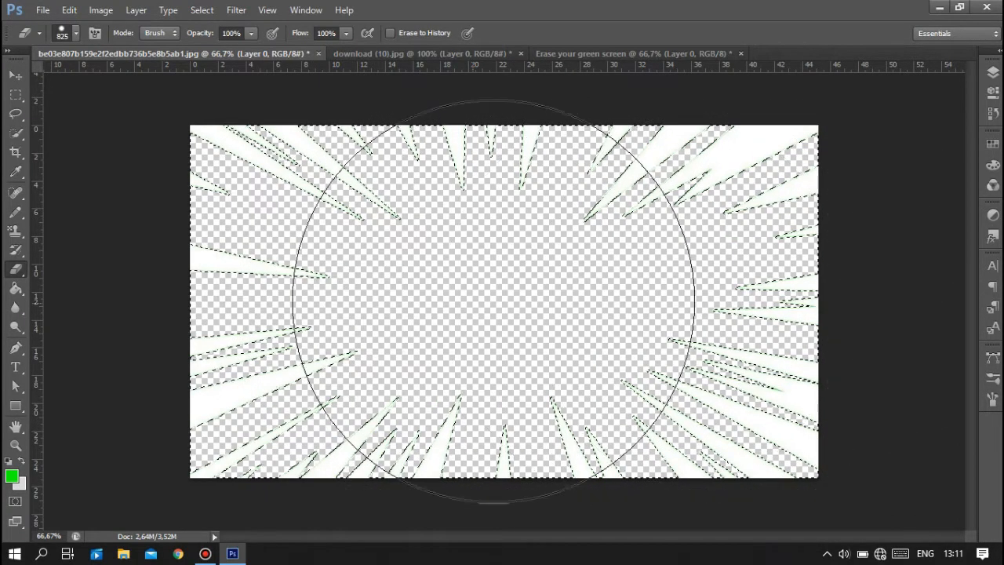
- Deselect the erased green areas using a selection tool's options
left_click(15, 76)
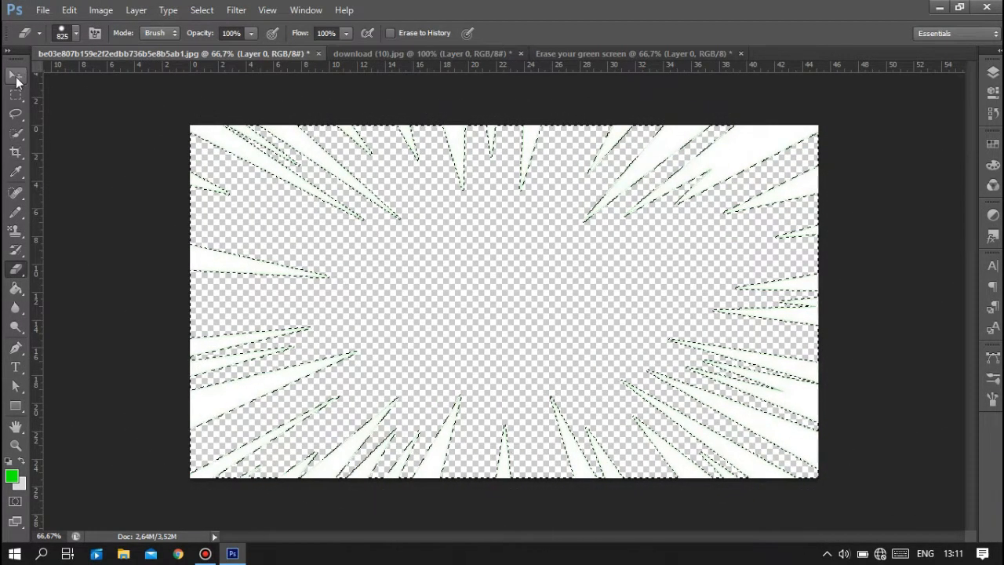
left_click(15, 95)
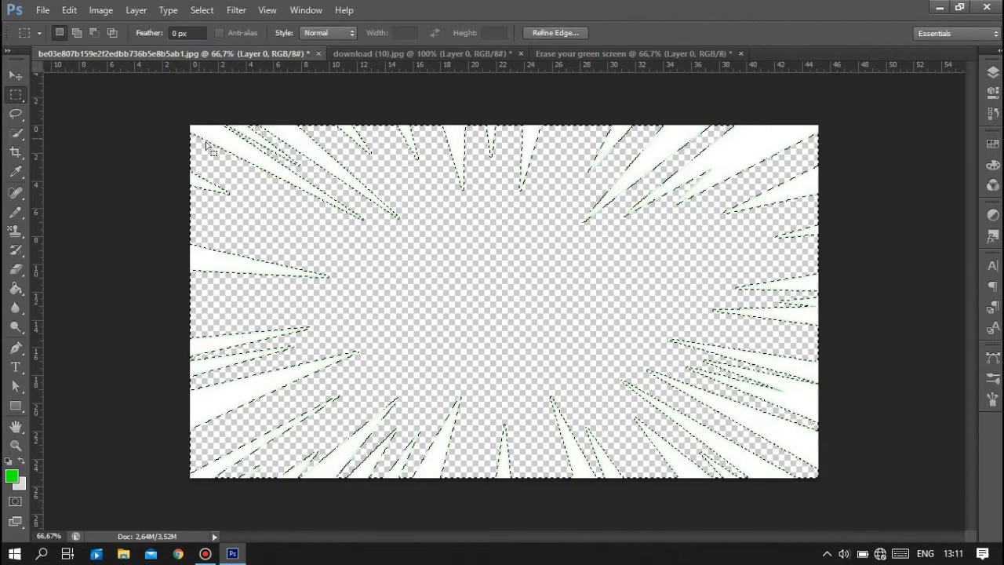
right_click(228, 153)
left_click(265, 153)
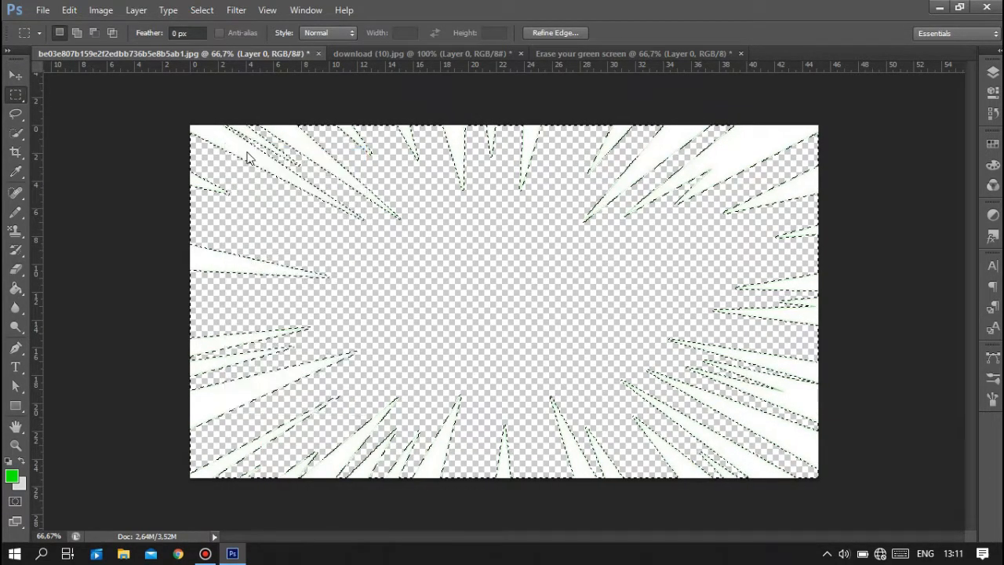
- Copy the white rays layer into the "Erase your green screen" document with the Move tool and align it over the whole canvas
left_click(17, 75)
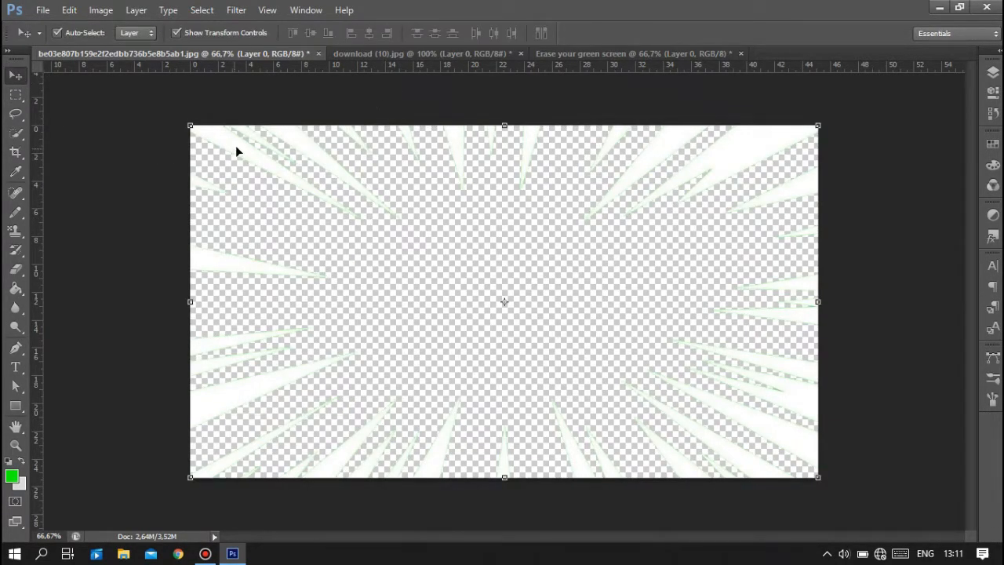
left_click_drag(291, 142, 619, 63)
left_click(625, 54)
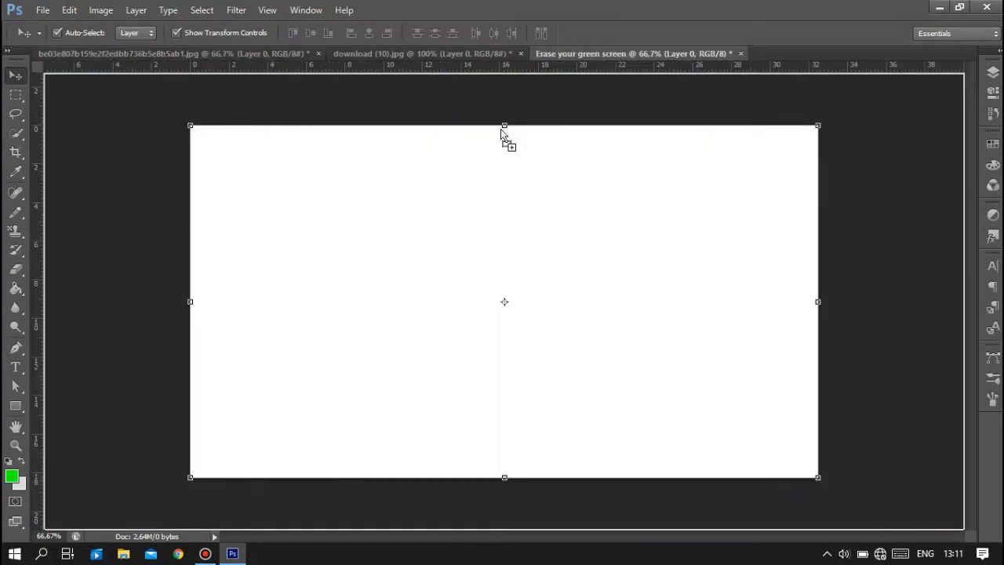
left_click_drag(342, 196, 245, 161)
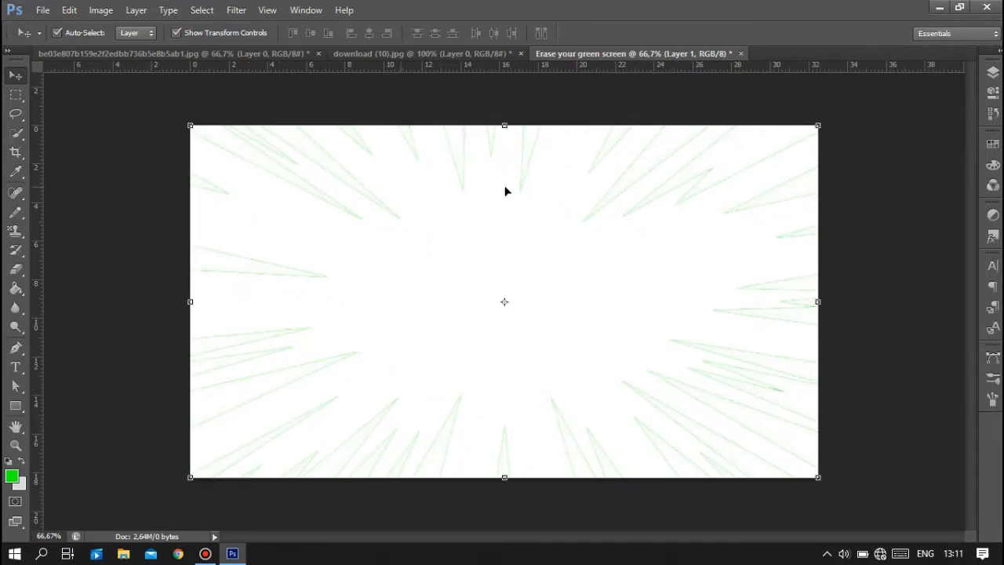
- Copy the Turbo Dismount picture into the "Erase your green screen" document with the Move tool and place its layer beneath the rays layer
left_click(380, 54)
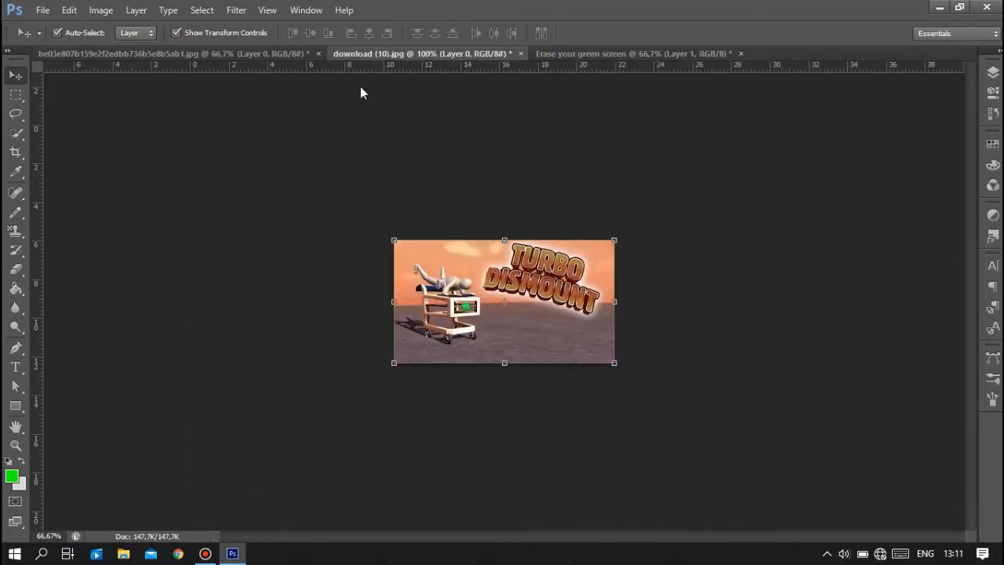
mouse_move(457, 265)
left_mouse_down()
mouse_move(593, 69)
mouse_move(625, 53)
mouse_move(396, 226)
mouse_move(291, 205)
mouse_move(231, 149)
mouse_move(233, 164)
mouse_move(223, 156)
left_mouse_up()
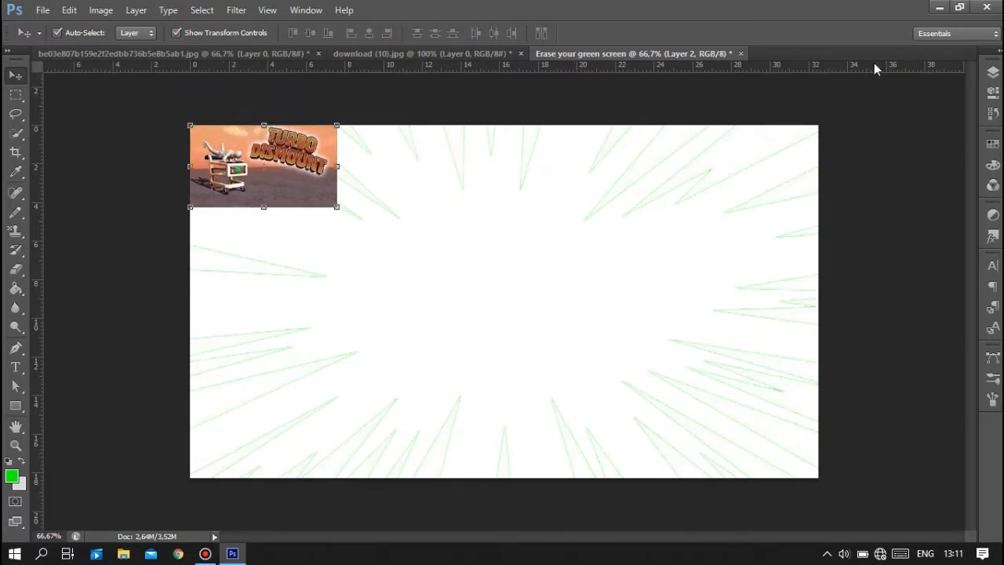
left_click(990, 73)
left_click_drag(887, 149, 885, 167)
- Scale the Turbo Dismount picture to about 506% and position it to cover the whole canvas, then deselect the layer
left_click_drag(336, 206, 937, 549)
left_click_drag(510, 357, 452, 347)
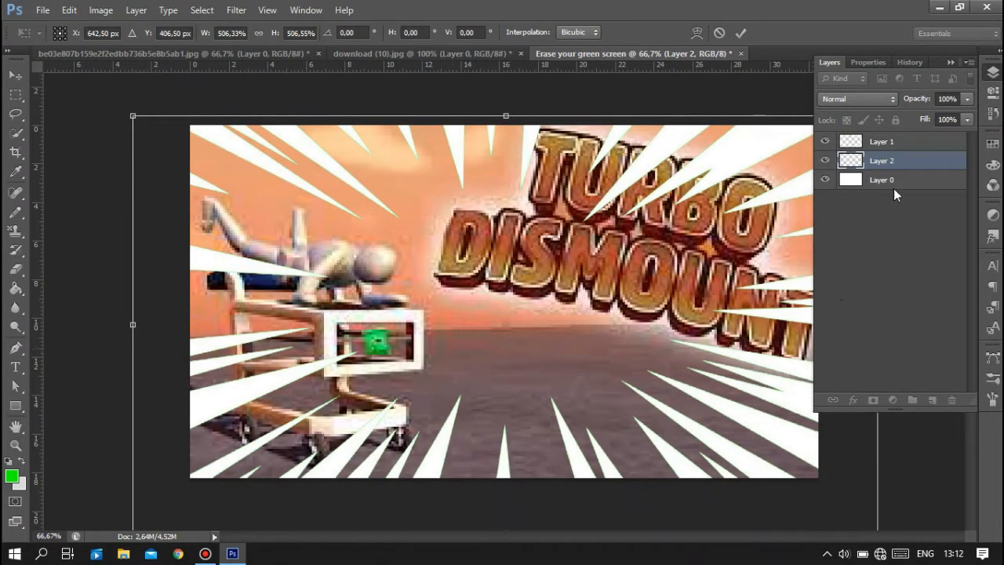
left_click(948, 62)
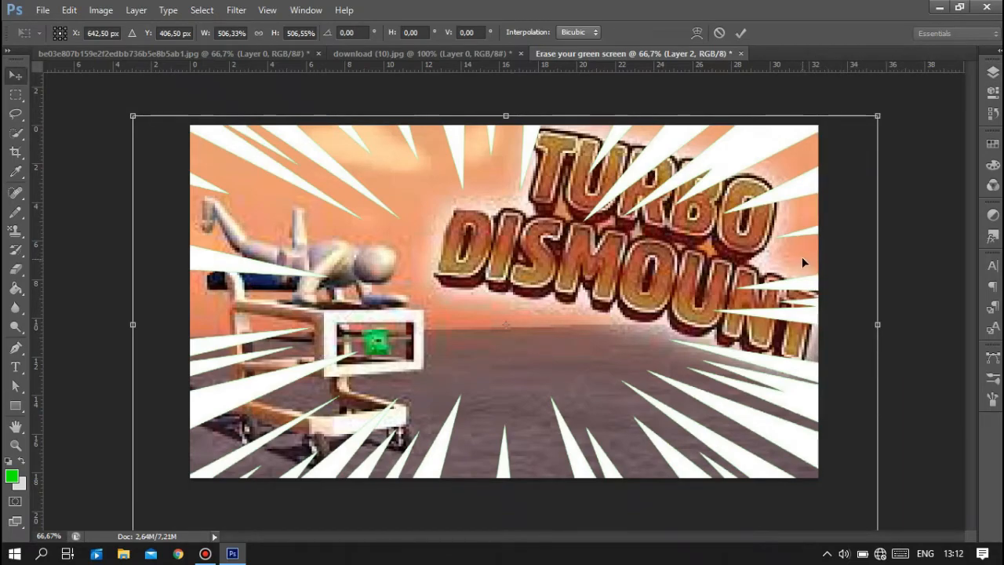
key("Return")
left_click(95, 214)
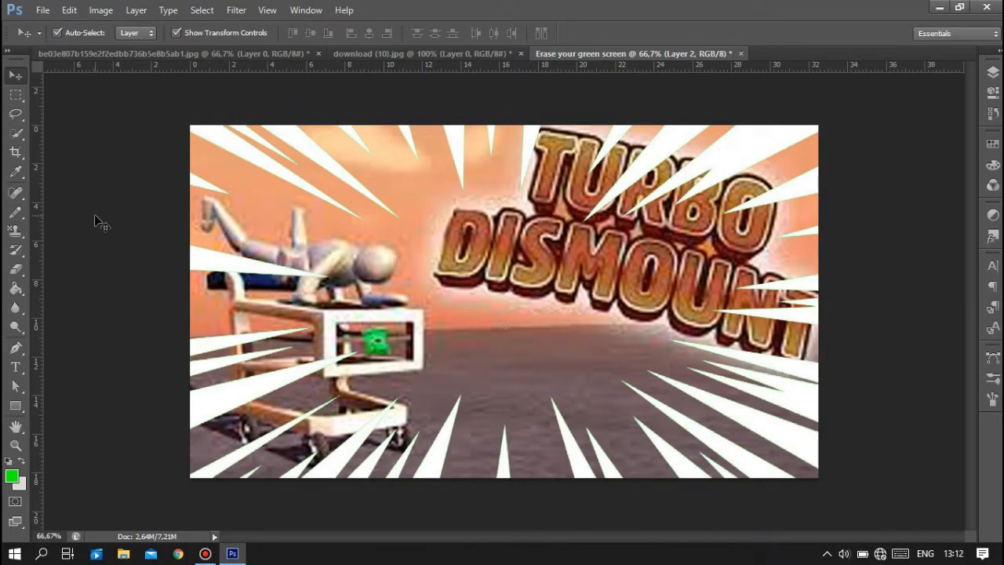
- Save the composite in Downloads as "Erase your green screen.png" in PNG format with Smallest / Slow compression and no interlacing
left_click(41, 10)
key("Escape")
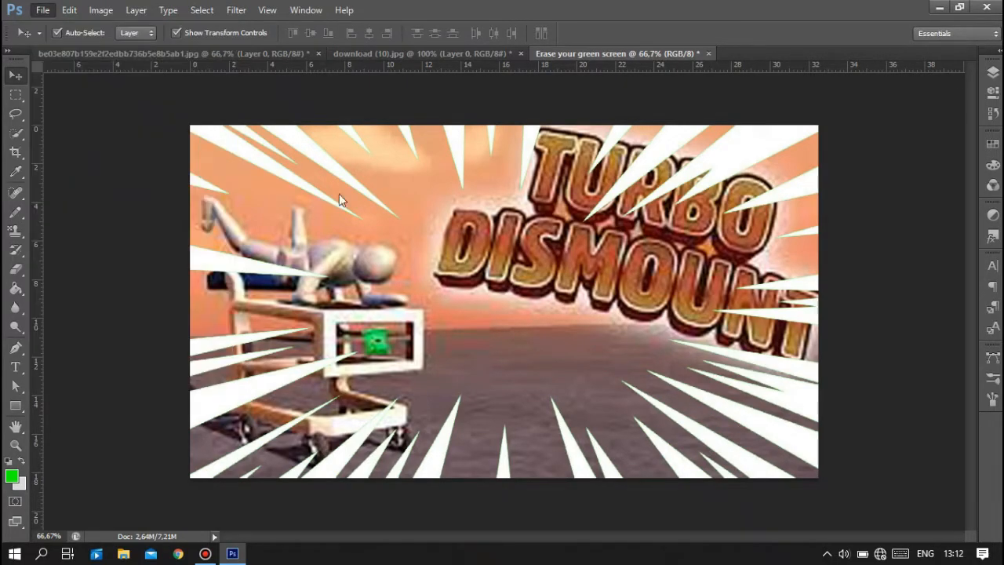
key("ctrl+shift+s")
left_click(517, 336)
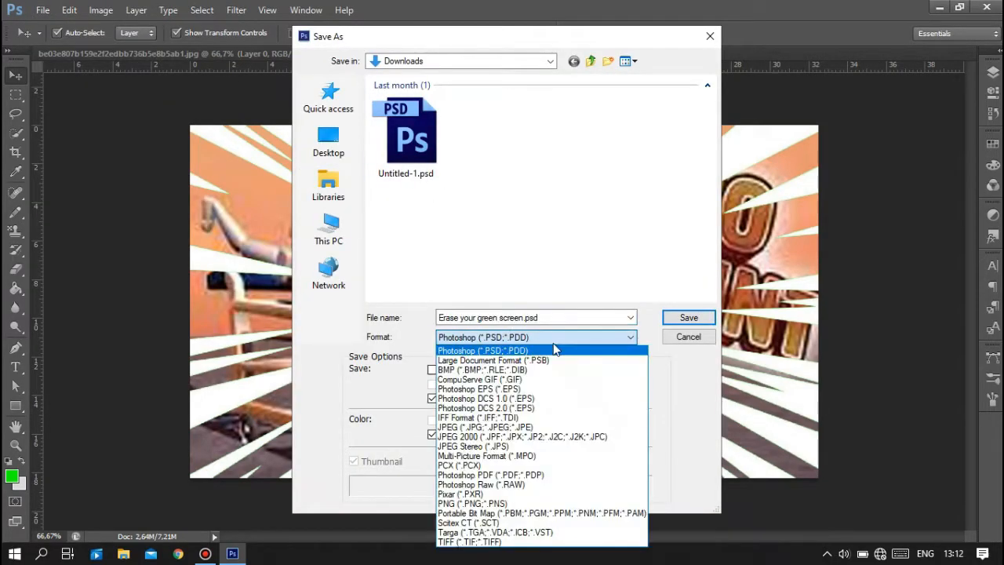
left_click(469, 504)
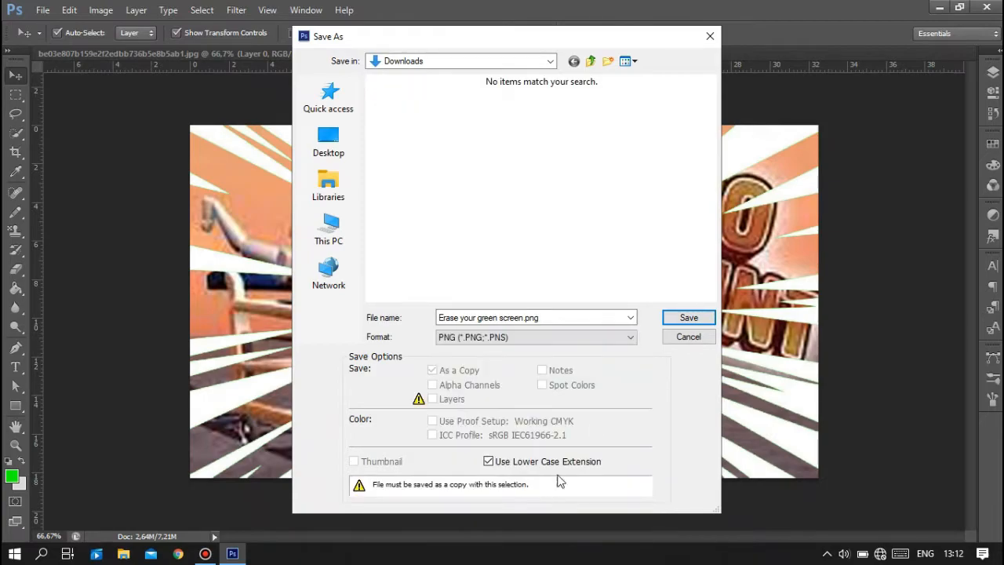
left_click(687, 318)
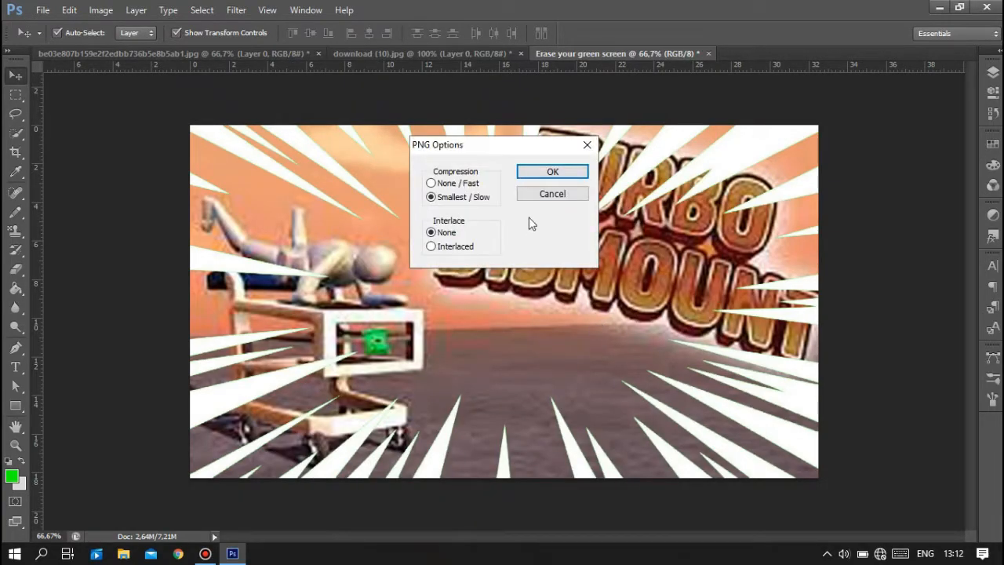
left_click(549, 172)
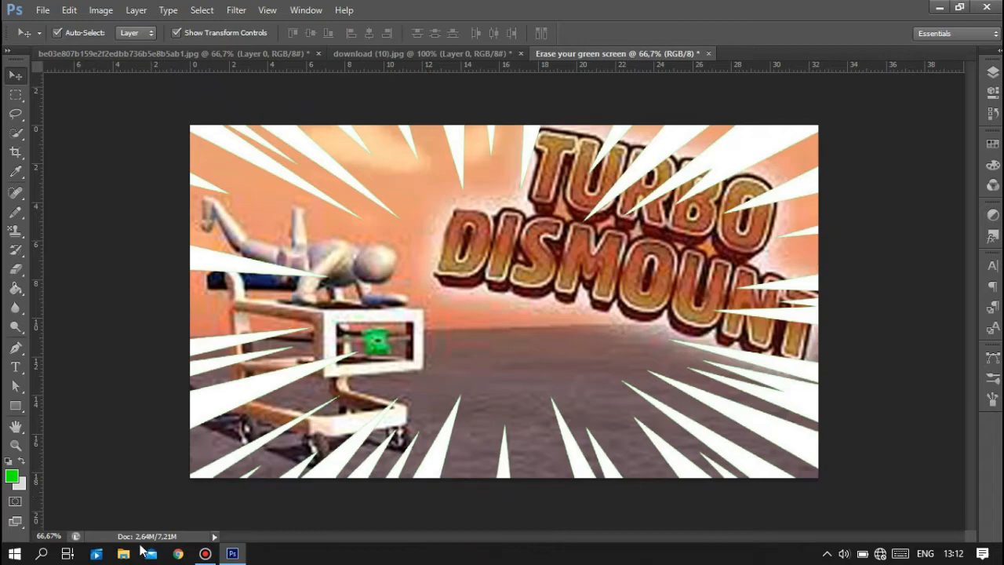
- Quit Photoshop without saving the changes to any of the open documents
left_click(985, 6)
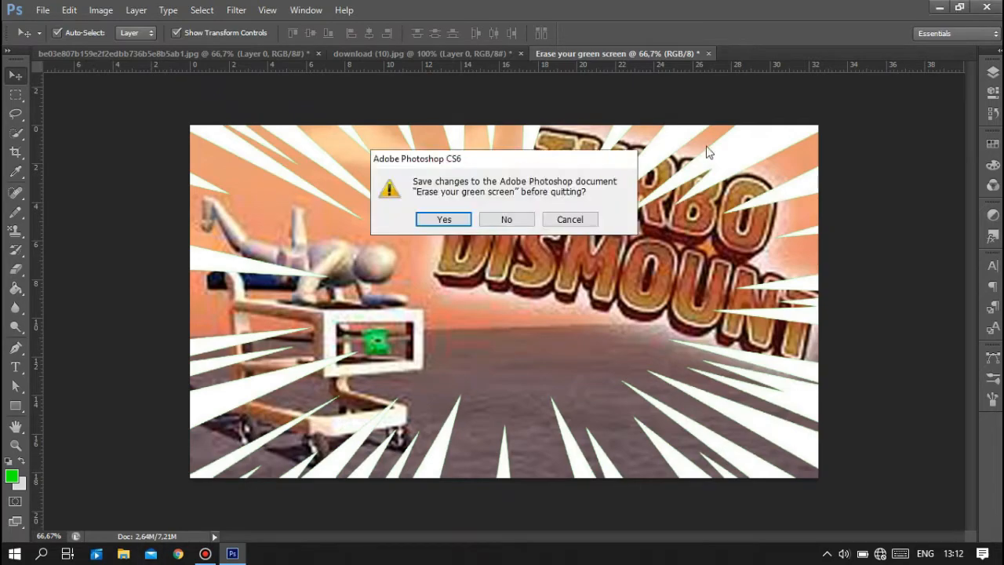
left_click(507, 223)
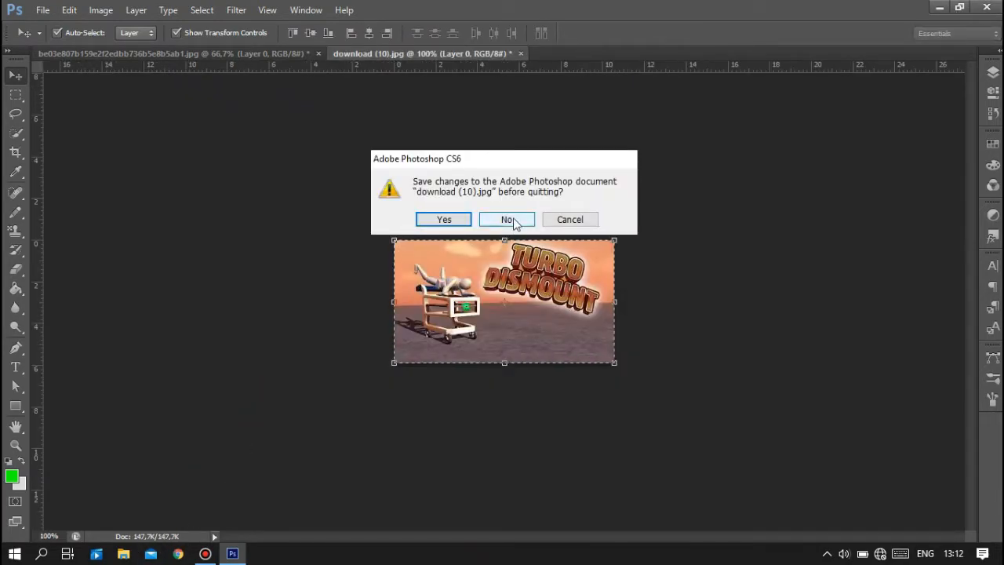
left_click(513, 222)
left_click(512, 223)
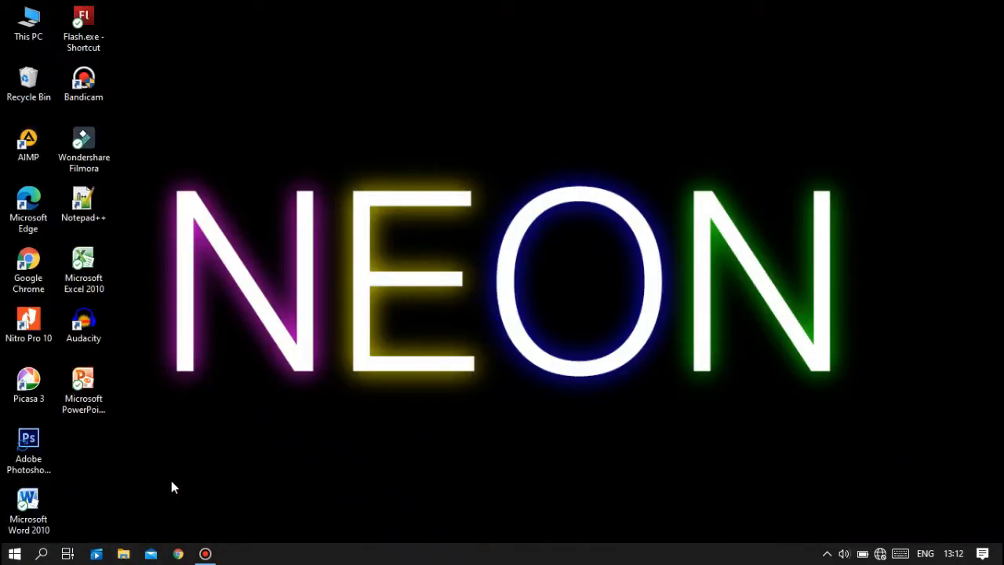
- Switch to File Explorer, go to the Downloads folder and open "Erase your green screen.png"
left_click(121, 554)
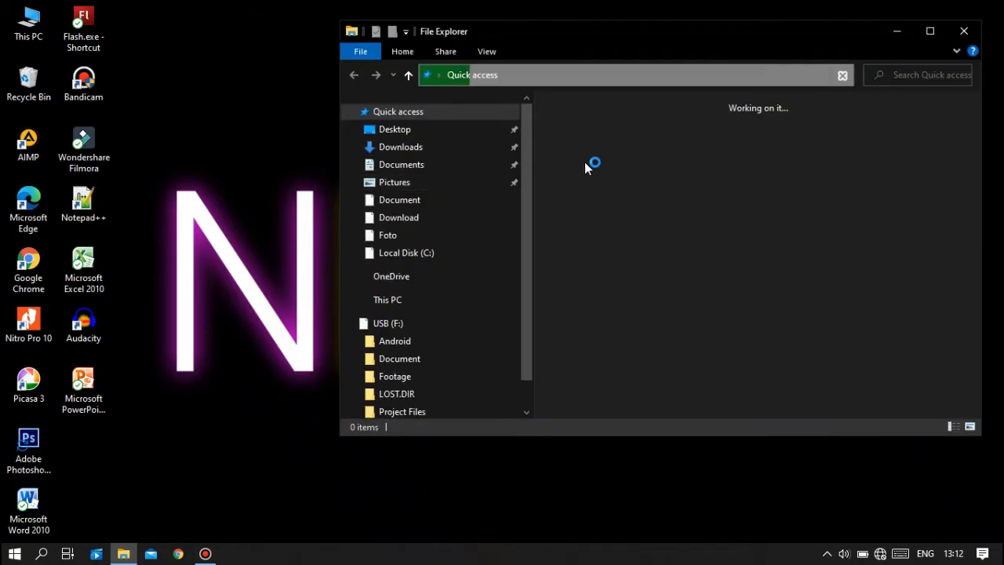
left_click(446, 148)
key("super+e")
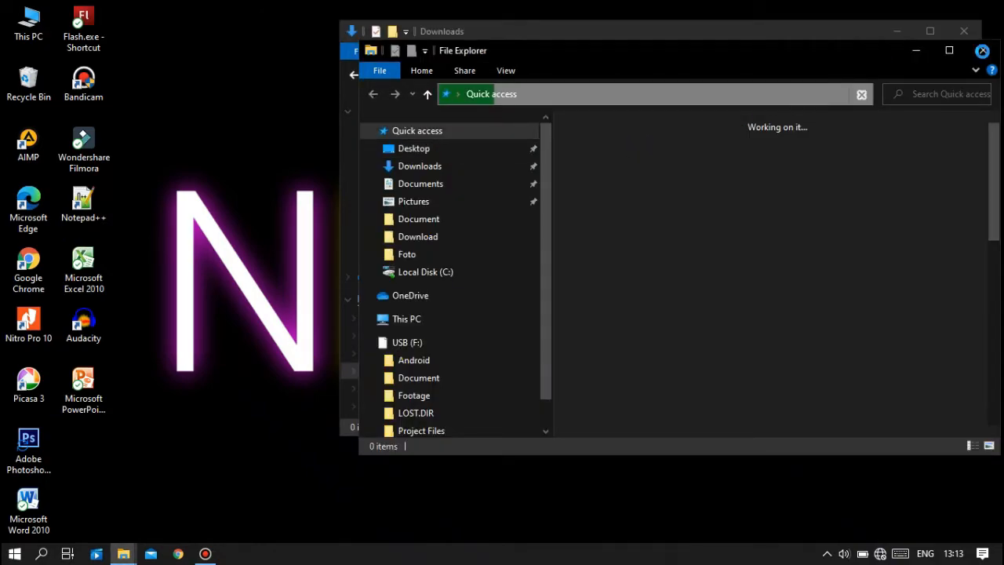
key("alt+F4")
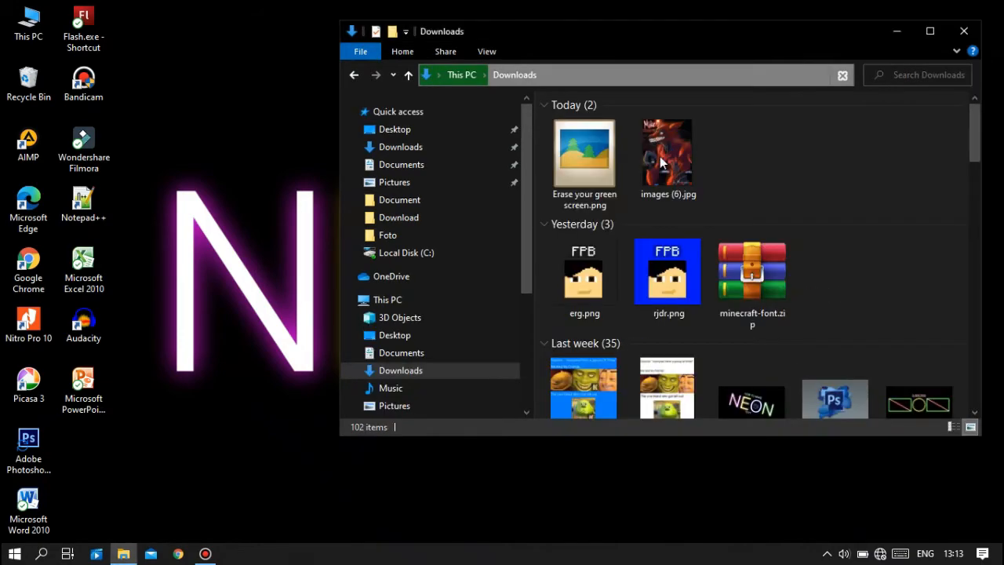
left_click(594, 170)
double_click(596, 167)
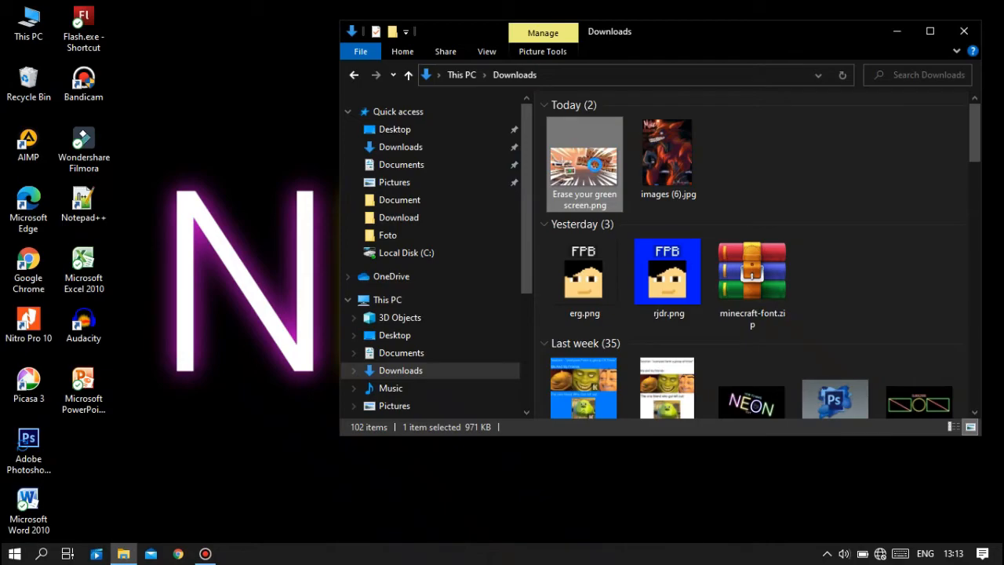
- Set "Erase your green screen.png" as the desktop background and close the Downloads window
right_click(595, 167)
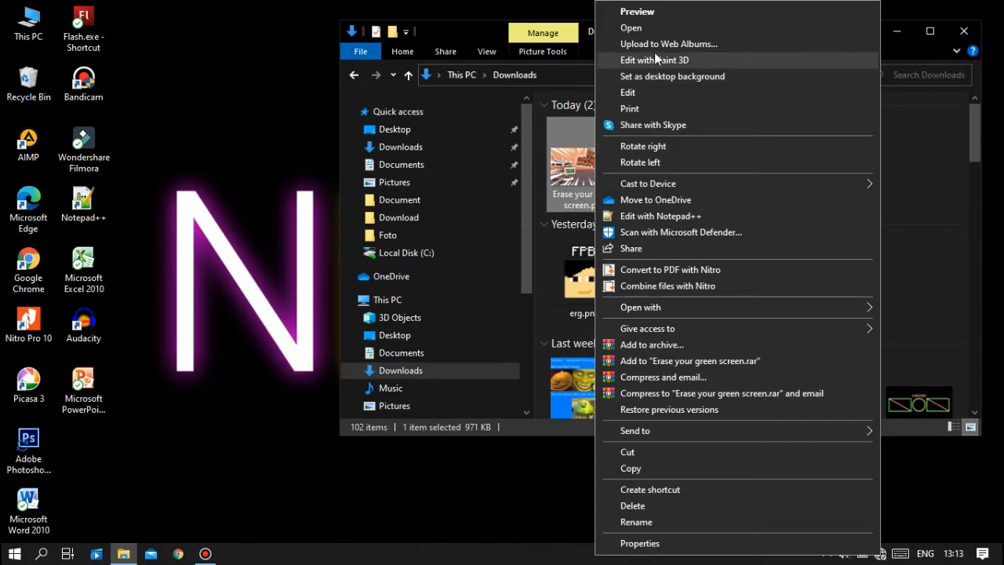
left_click(657, 76)
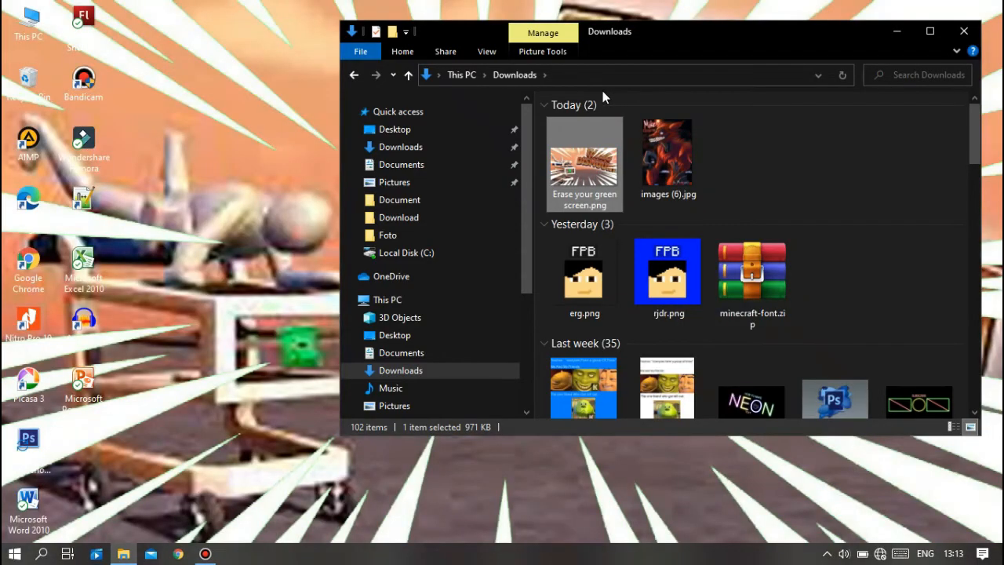
left_click(964, 31)
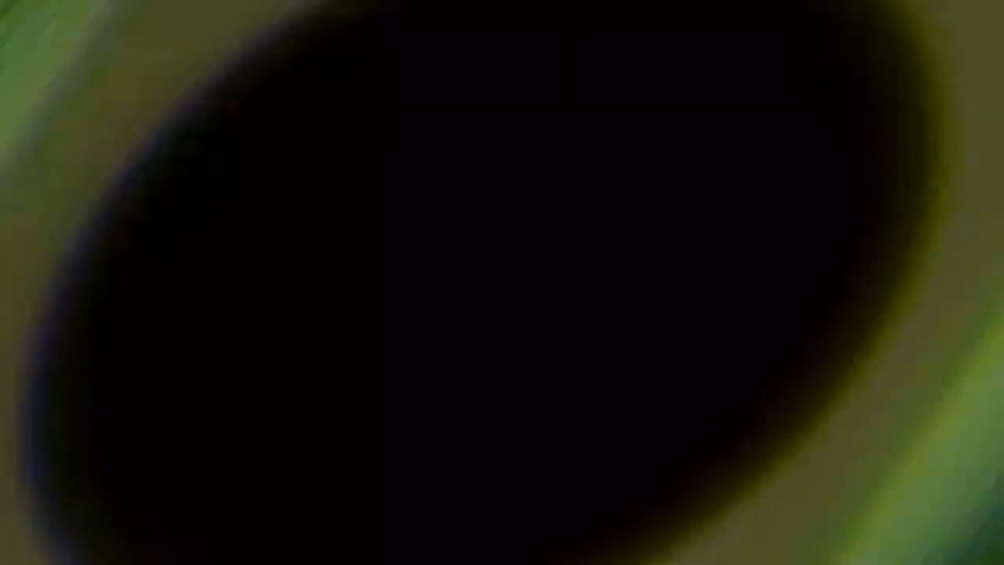